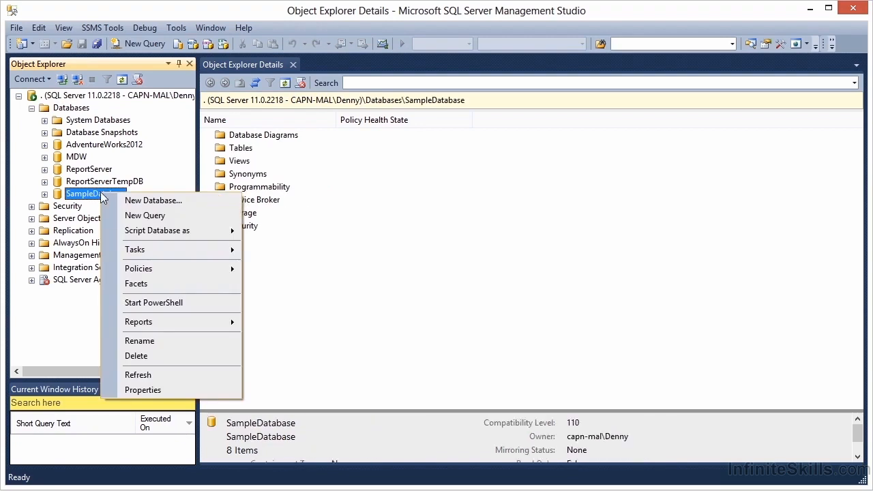
# Open the properties of SampleDatabase and review its database files with the logical names fully visible.
pyautogui.click(151, 390)
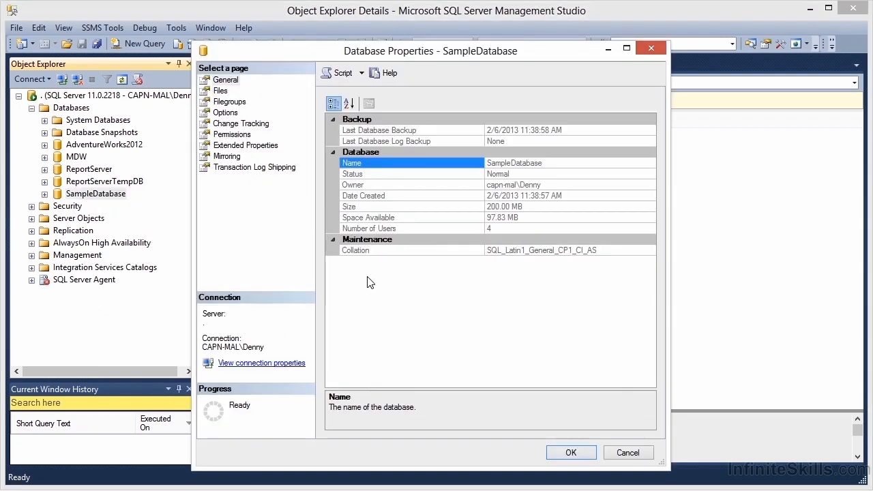
pyautogui.click(220, 92)
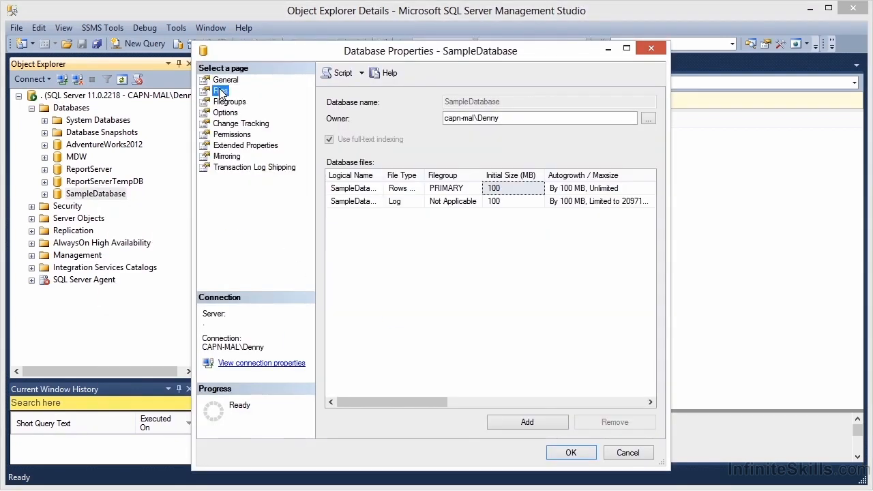
pyautogui.moveTo(383, 176); pyautogui.dragTo(409, 178)
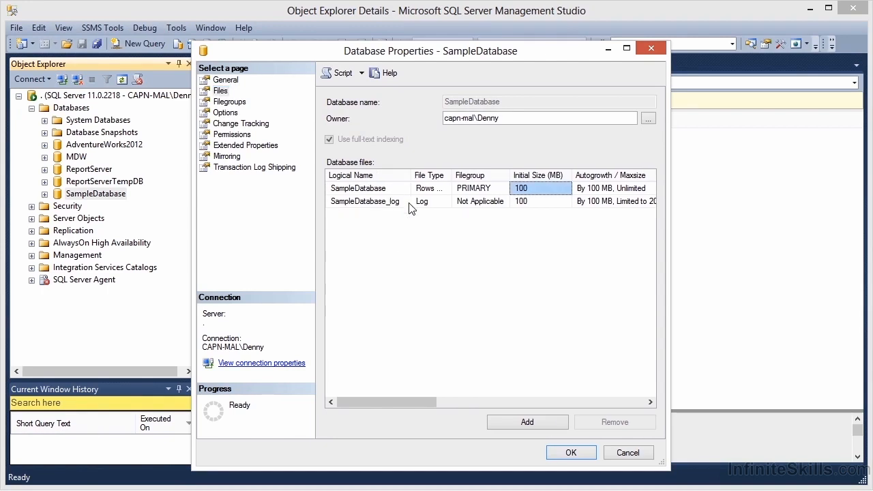
# Add a new rows filegroup named SecondGroup to SampleDatabase.
pyautogui.click(242, 103)
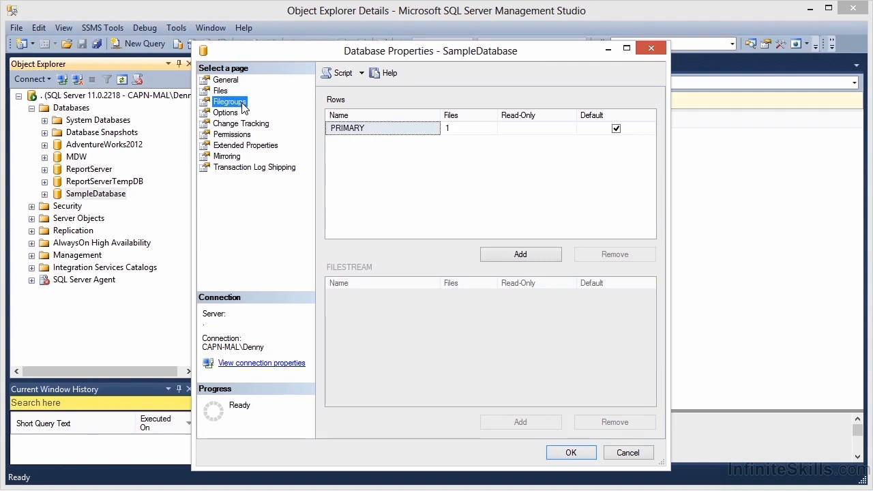
pyautogui.click(495, 254)
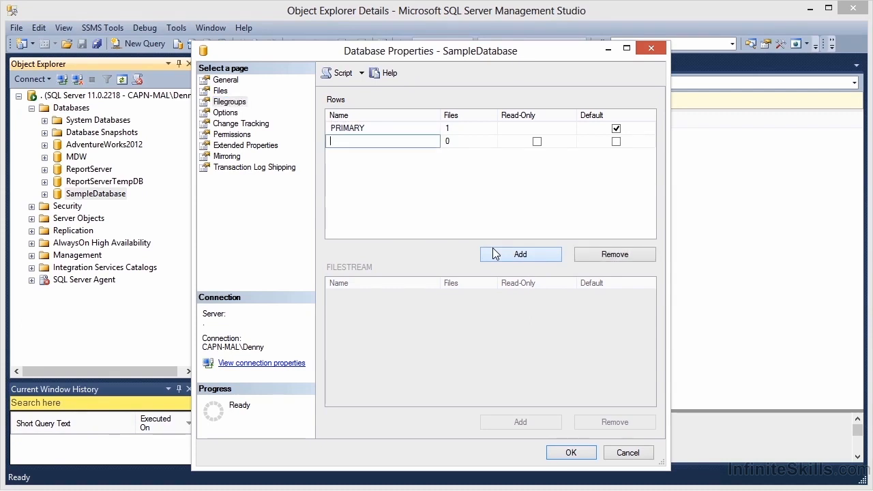
pyautogui.write('SecondGroup')
# Script the SecondGroup filegroup addition to a new query, cancel the properties dialog, and execute the script.
pyautogui.click(341, 74)
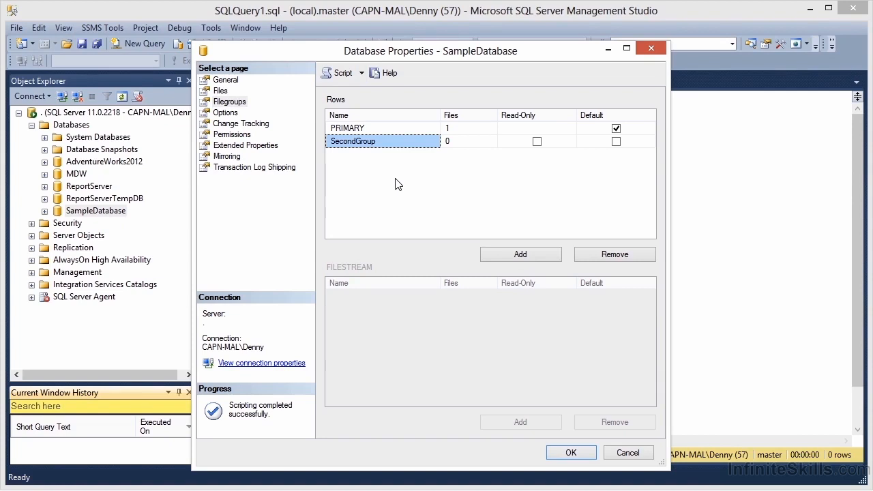
pyautogui.click(624, 452)
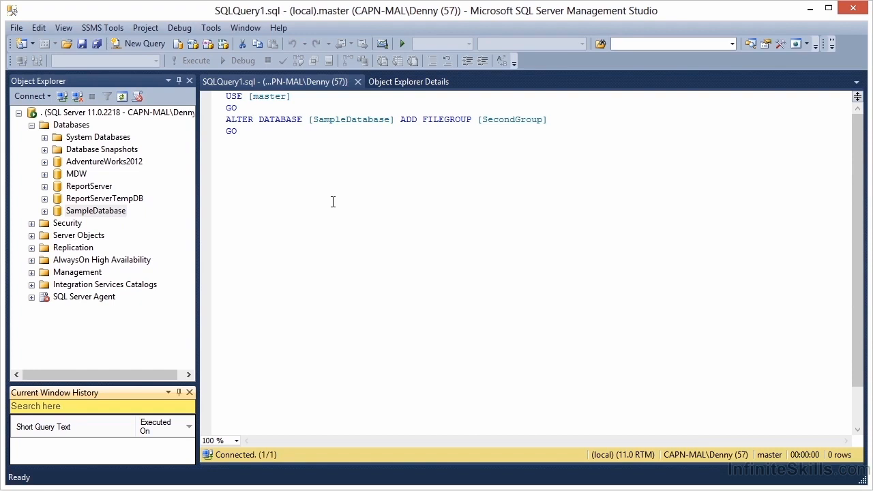
pyautogui.click(333, 202)
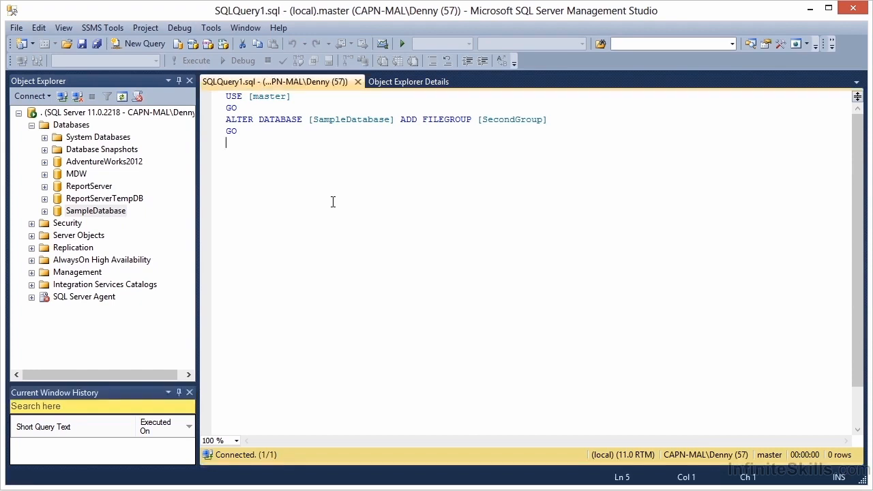
pyautogui.click(197, 65)
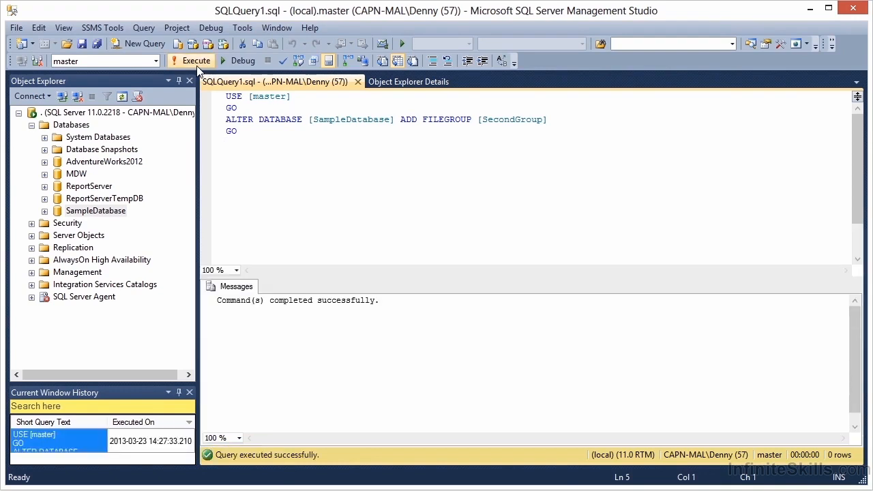
# Reopen the SampleDatabase properties and add a database file with the logical name SecondFile1.
pyautogui.rightClick(102, 210)
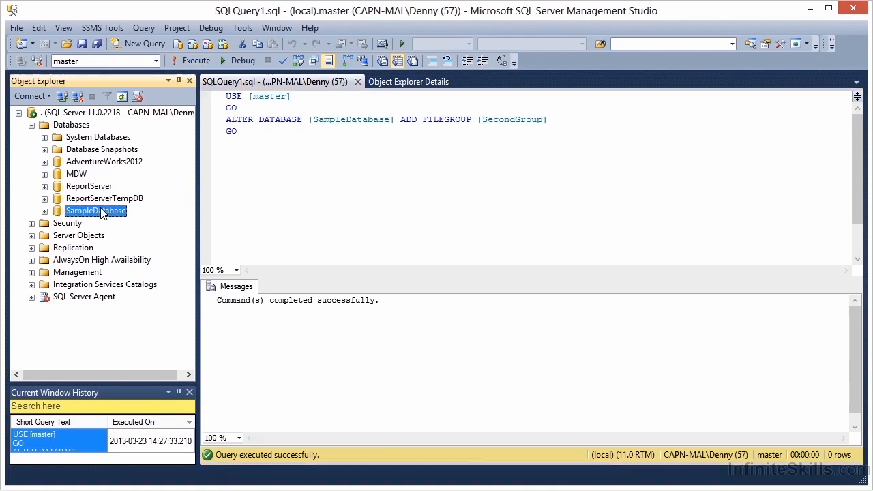
pyautogui.click(143, 424)
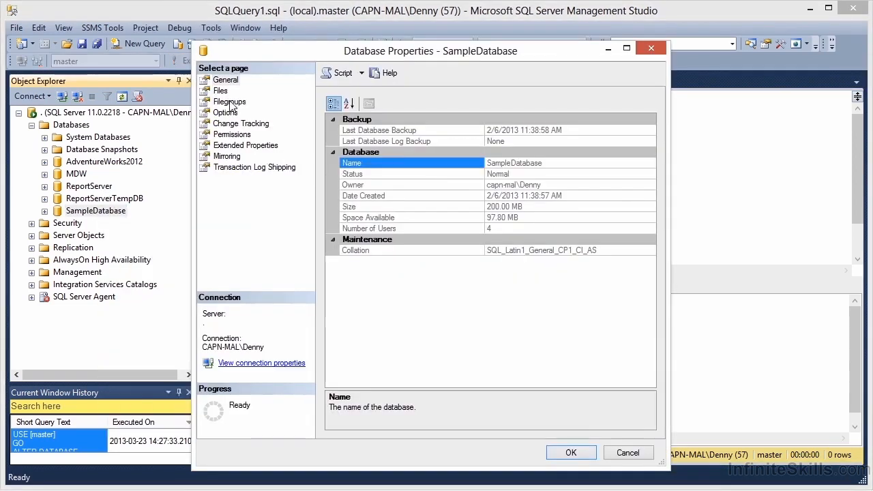
pyautogui.click(229, 102)
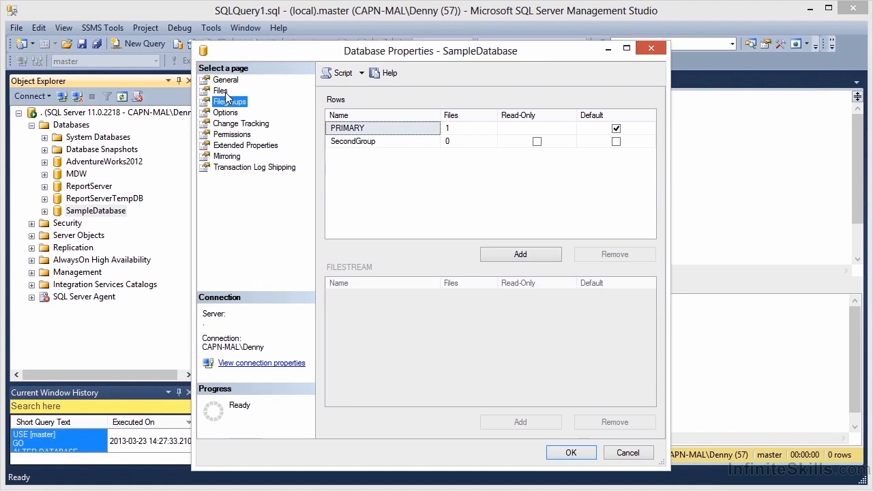
pyautogui.click(225, 96)
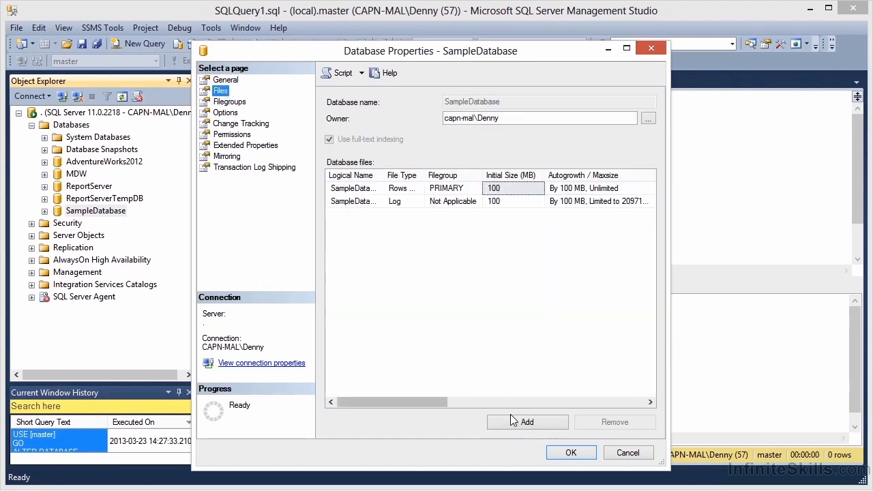
pyautogui.click(513, 419)
pyautogui.click(377, 215)
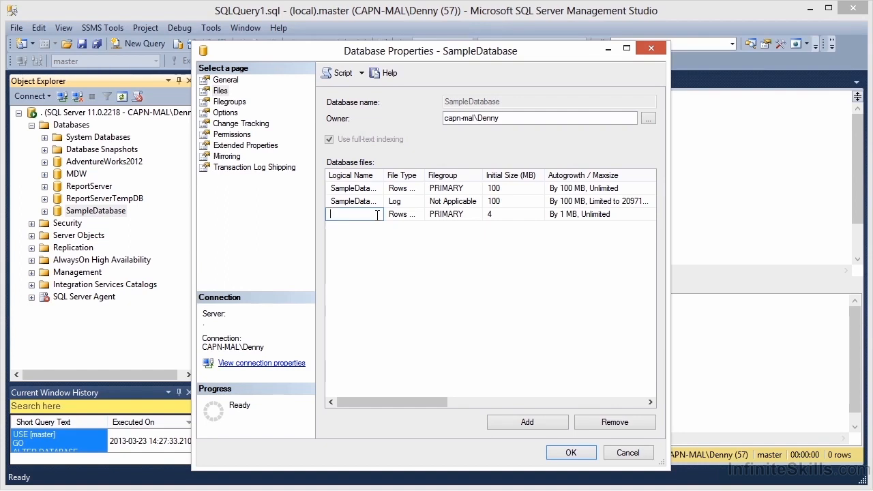
pyautogui.write('SecondFile1')
# Keep SecondFile1 as a rows file and assign it to the SecondGroup filegroup.
pyautogui.click(401, 214)
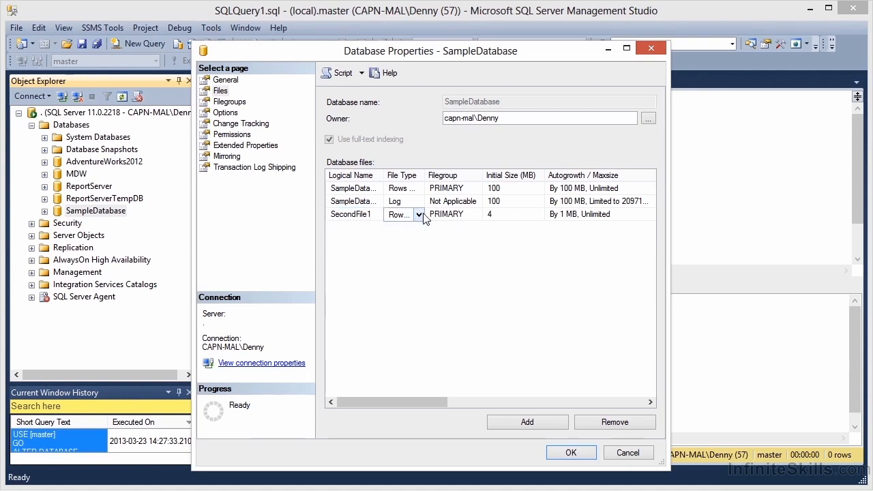
pyautogui.click(419, 215)
pyautogui.click(412, 227)
pyautogui.click(472, 217)
pyautogui.click(477, 214)
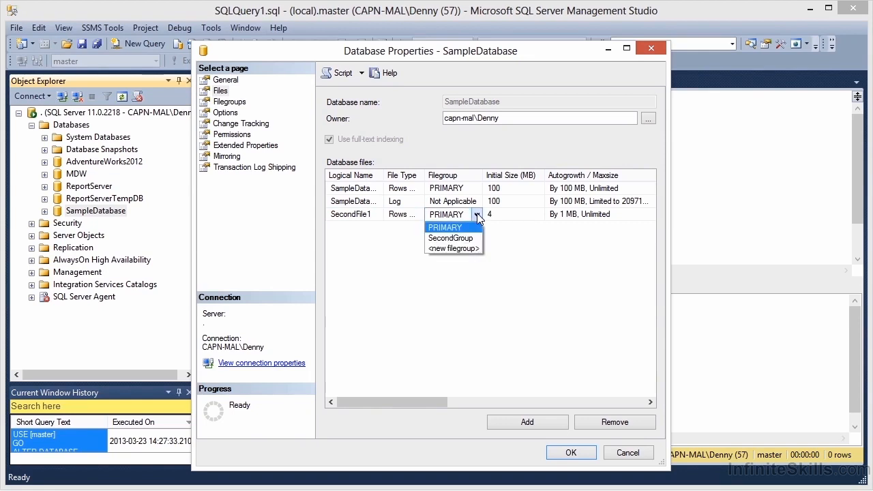
pyautogui.click(468, 240)
# Set SecondFile1's initial size to 100 MB and its autogrowth to 100 megabytes.
pyautogui.click(488, 216)
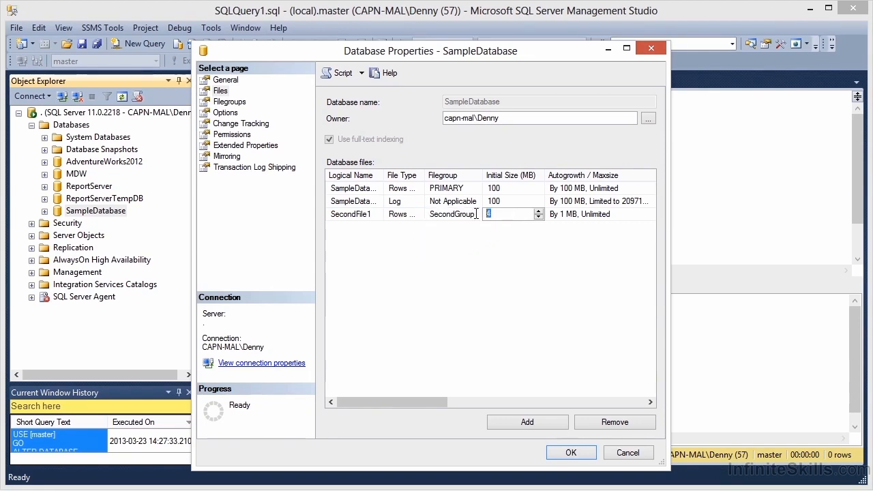
pyautogui.write('100')
pyautogui.click(549, 264)
pyautogui.moveTo(421, 402); pyautogui.dragTo(461, 402)
pyautogui.click(569, 215)
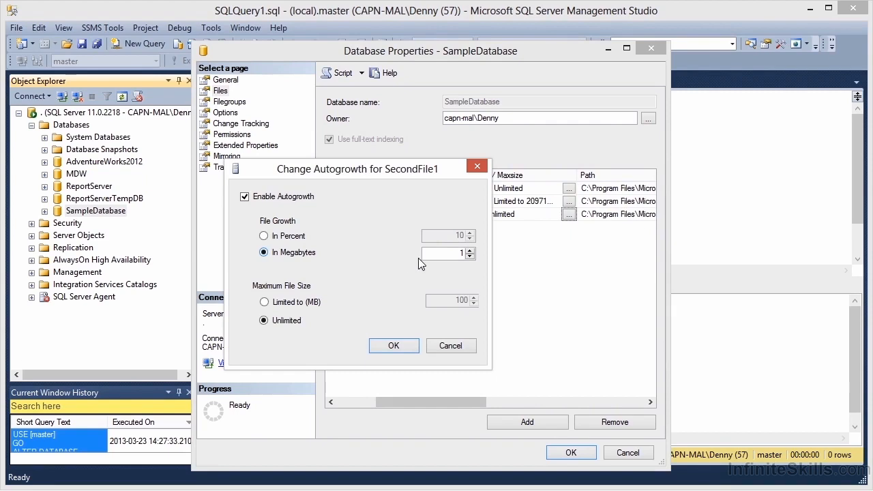
pyautogui.moveTo(444, 253); pyautogui.dragTo(483, 257)
pyautogui.write('100')
pyautogui.click(391, 346)
# Leave SecondFile1's file name blank, script the file addition to a new query, and cancel the properties dialog.
pyautogui.moveTo(446, 403); pyautogui.dragTo(570, 402)
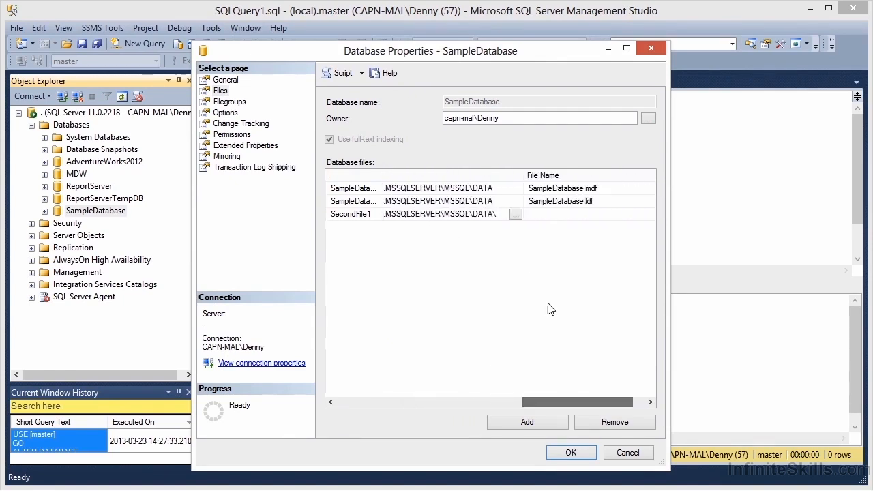
pyautogui.click(543, 214)
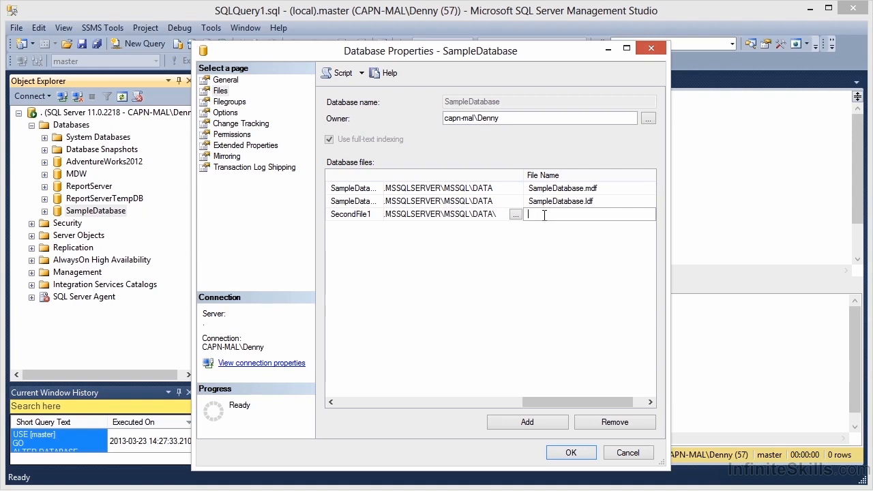
pyautogui.click(533, 256)
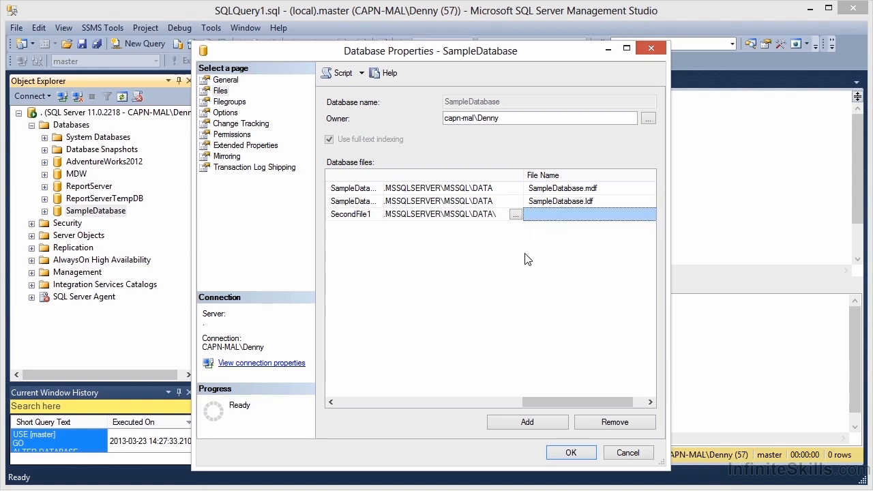
pyautogui.click(343, 73)
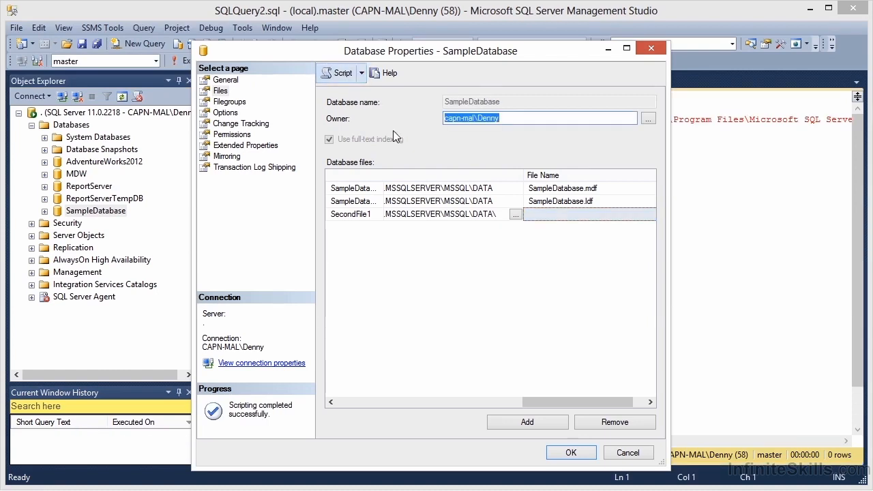
pyautogui.click(621, 453)
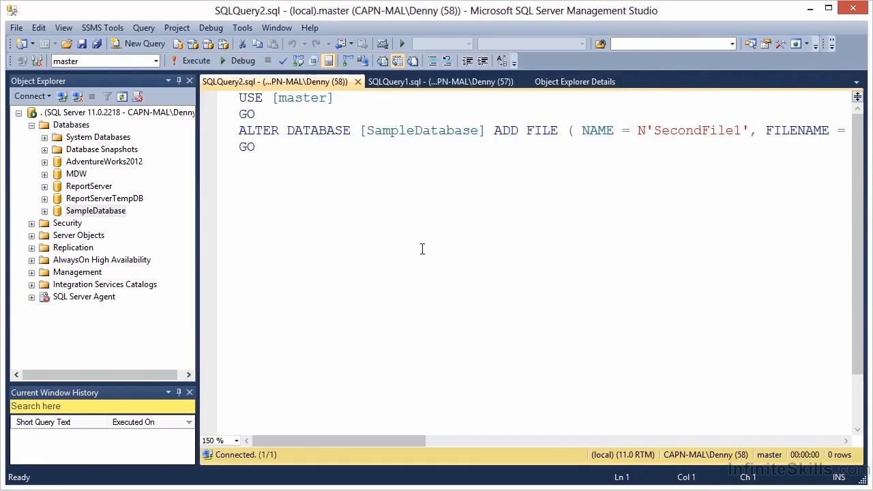
# Break the ALTER DATABASE statement into separate lines before ADD FILE, FILENAME and the SIZE clause, and execute the script.
pyautogui.click(495, 133)
pyautogui.press('Return')
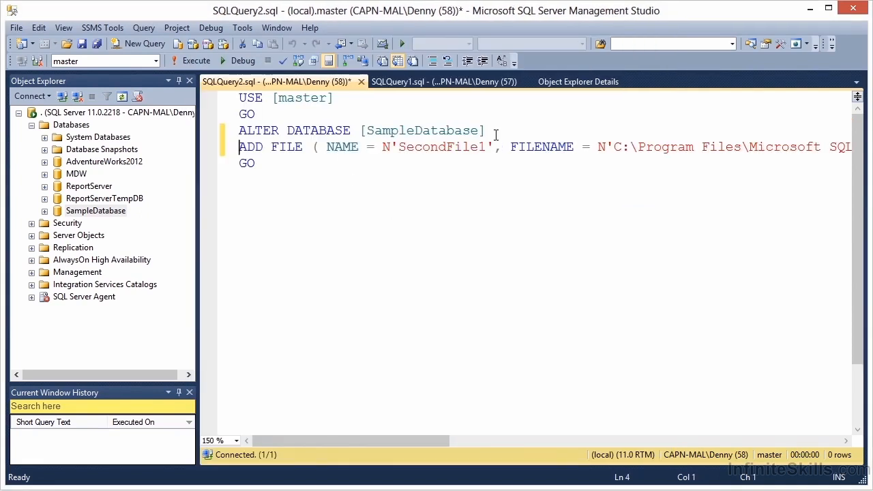
pyautogui.click(511, 146)
pyautogui.press('Return')
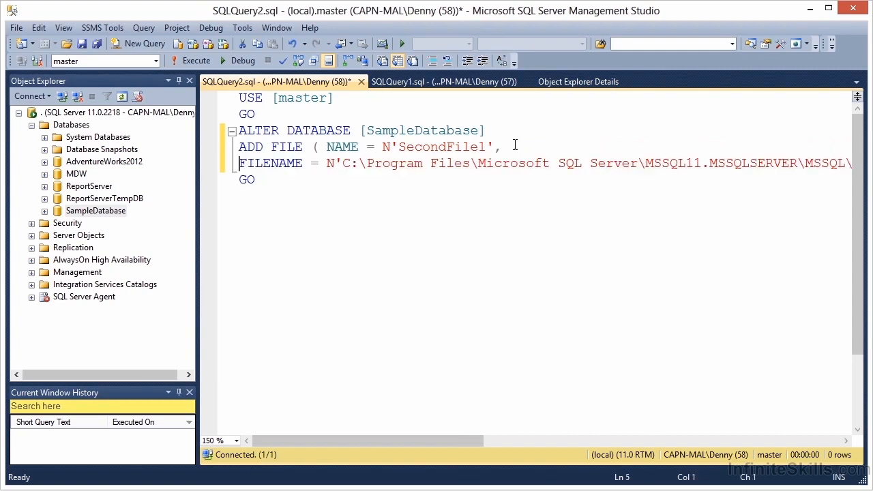
pyautogui.press('Tab')
pyautogui.moveTo(415, 437); pyautogui.dragTo(551, 431)
pyautogui.click(708, 163)
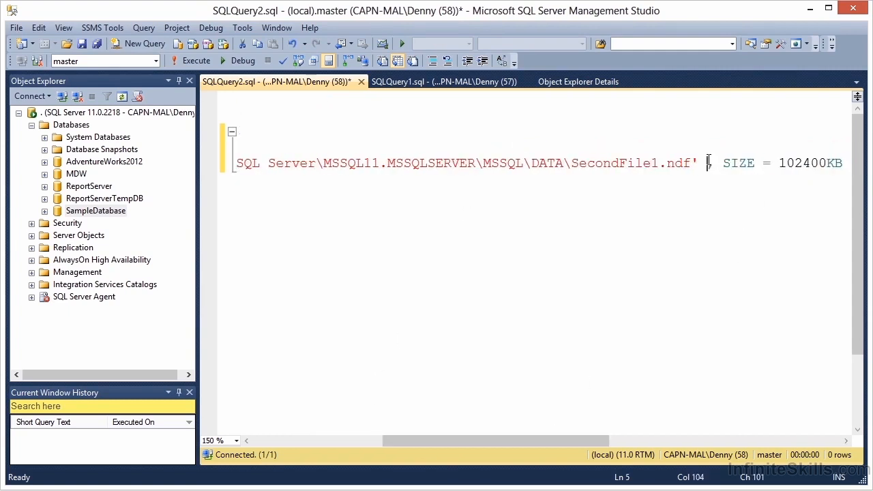
pyautogui.press('Return')
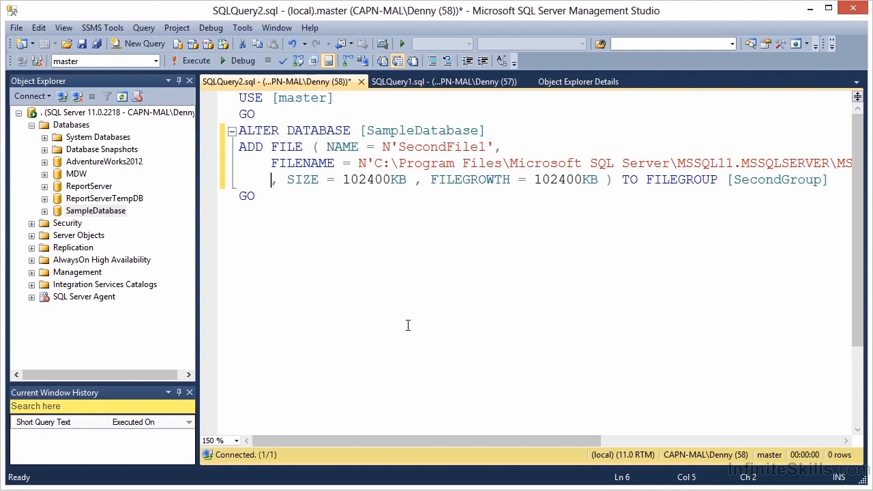
pyautogui.press('F5')
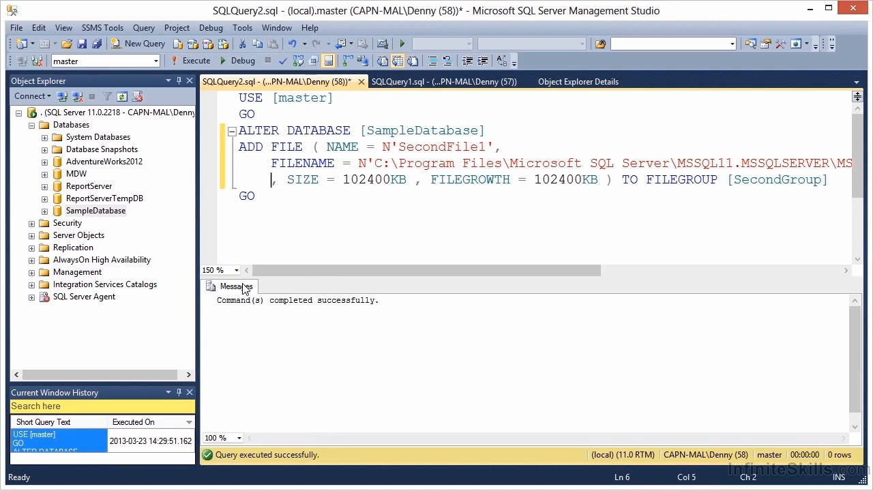
# Reopen the SampleDatabase properties and check the database files list for SecondFile1.
pyautogui.rightClick(121, 213)
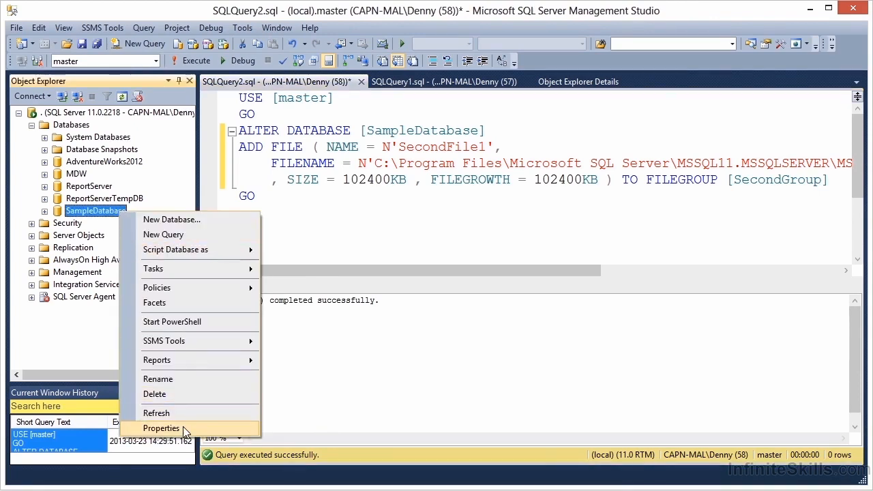
pyautogui.click(184, 430)
pyautogui.click(220, 91)
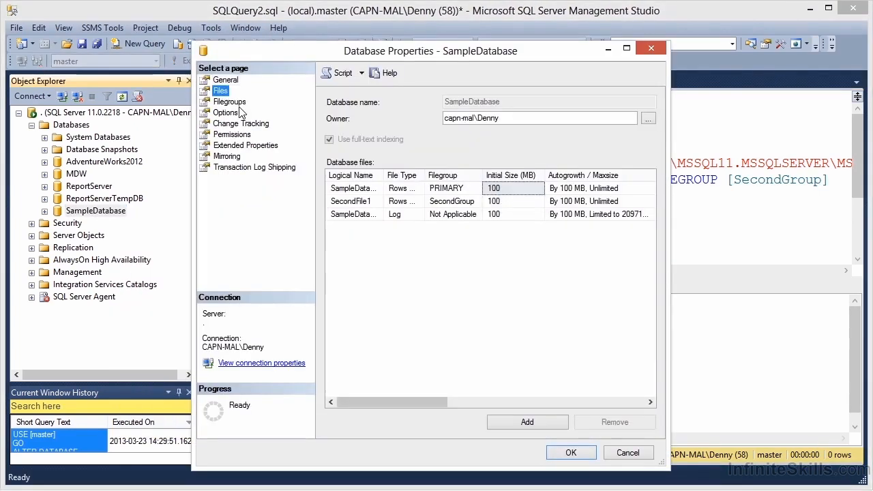